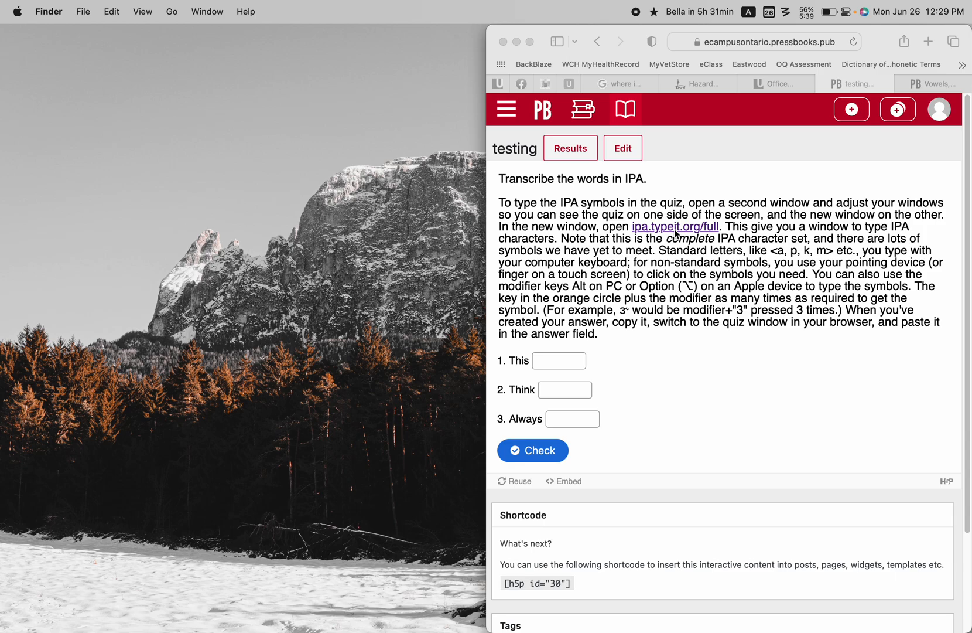
Step: Open the ipa.typeit.org/full link in a new window beside the quiz and dismiss the patron appeal banner
click(677, 234)
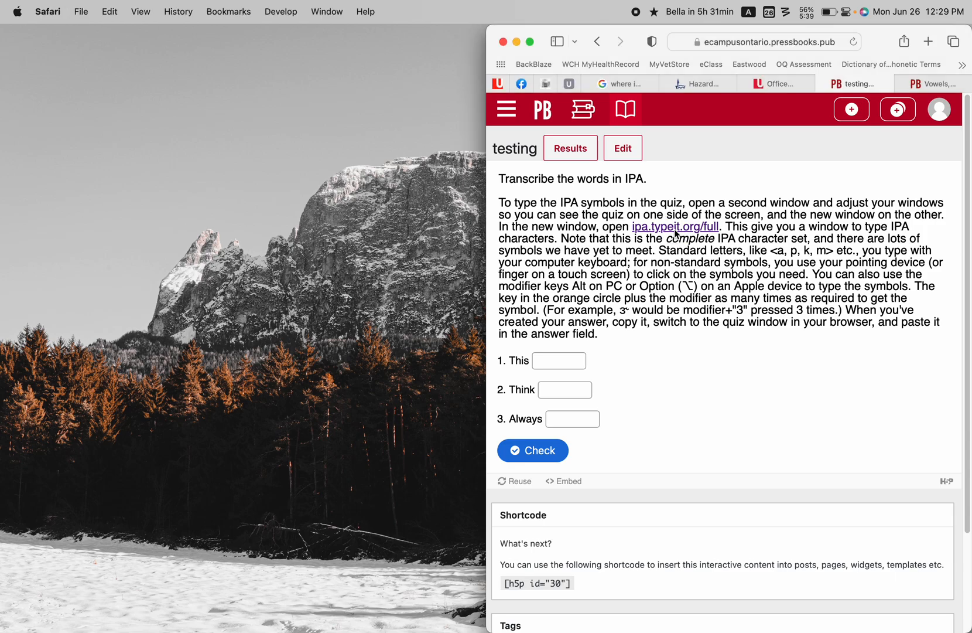
ctrl+click(671, 231)
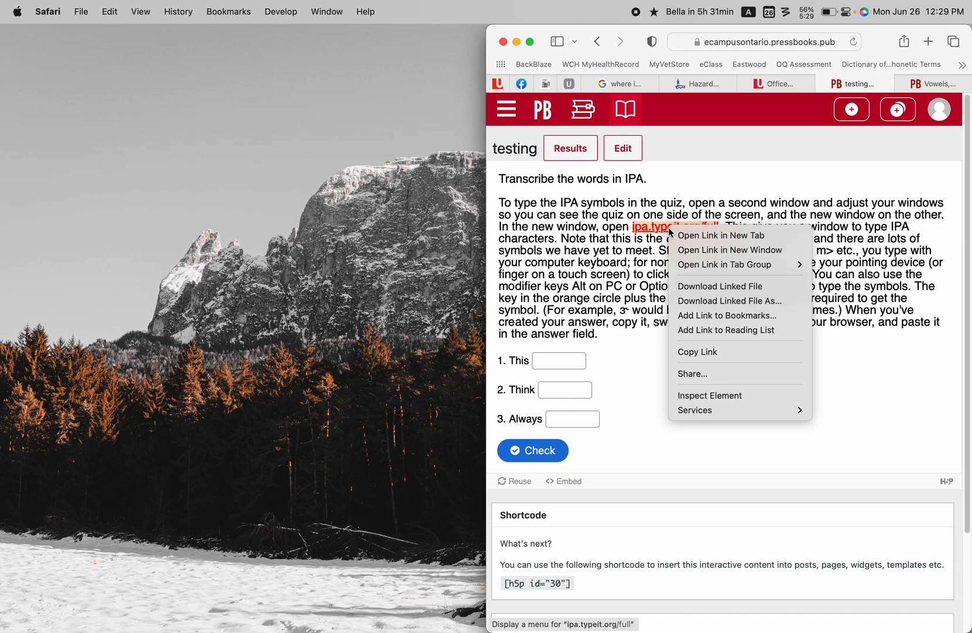
click(702, 253)
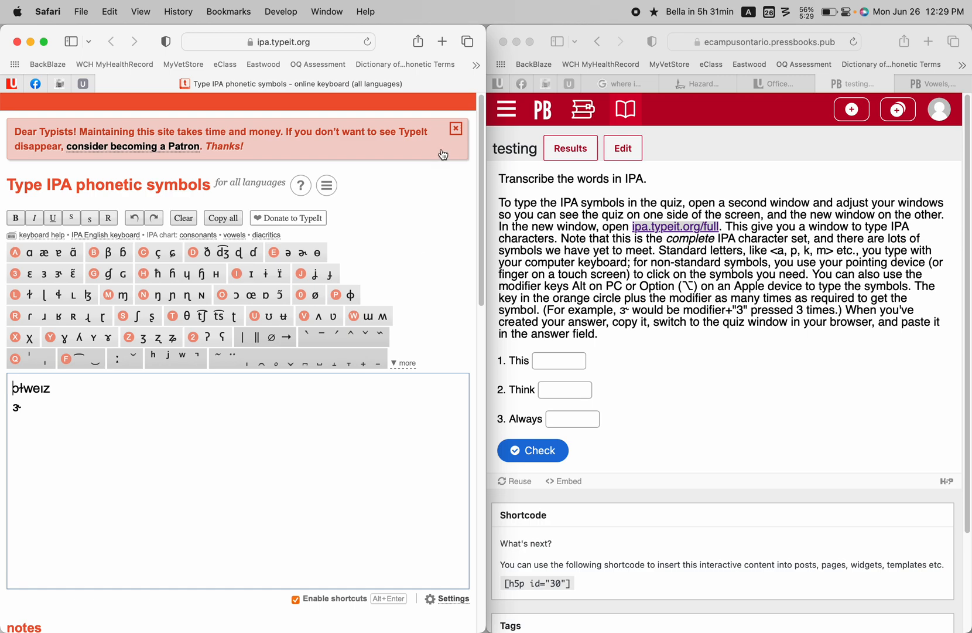
click(456, 129)
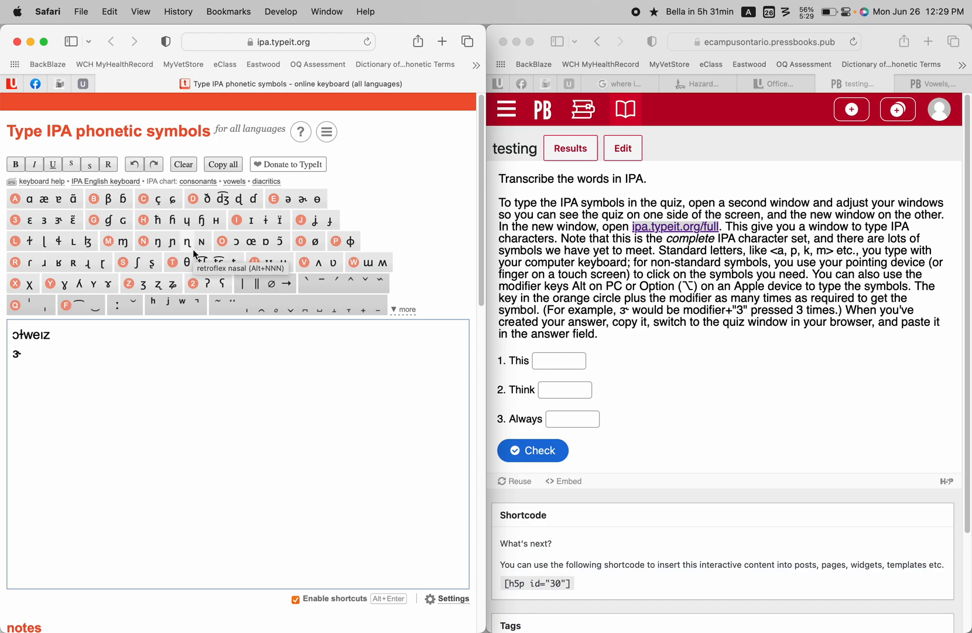
Step: Replace the old text in the IPA typing area with "aeiou ptk bdg" and start a new line
click(78, 355)
drag(77, 355, 3, 330)
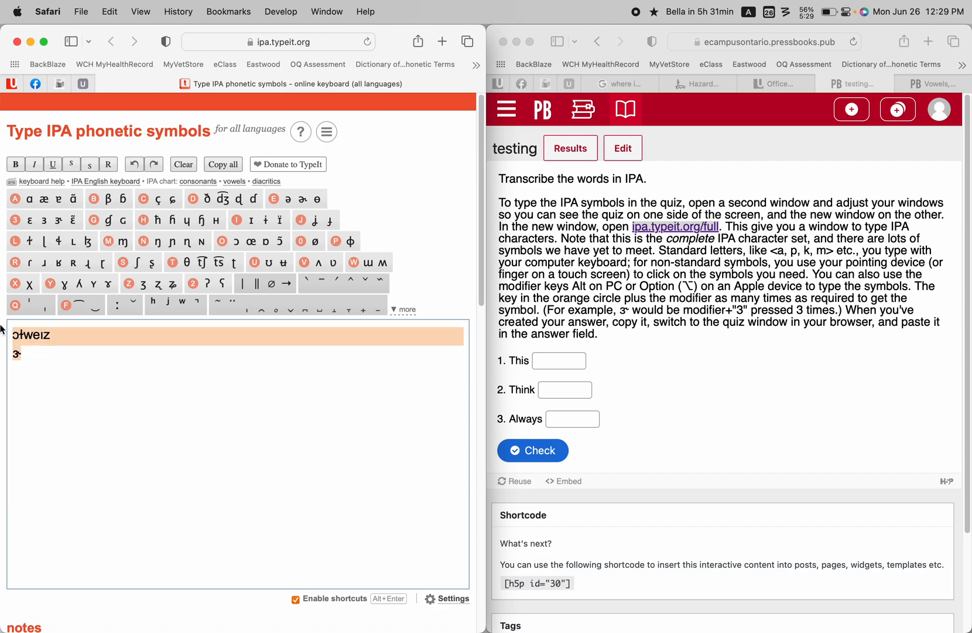
key(BackSpace)
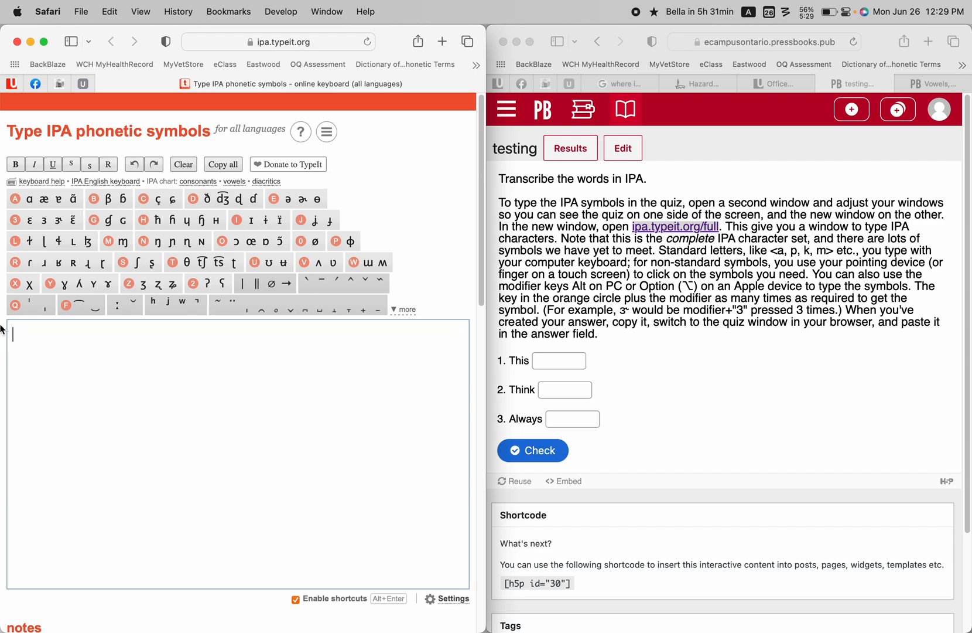
text(aeiou)
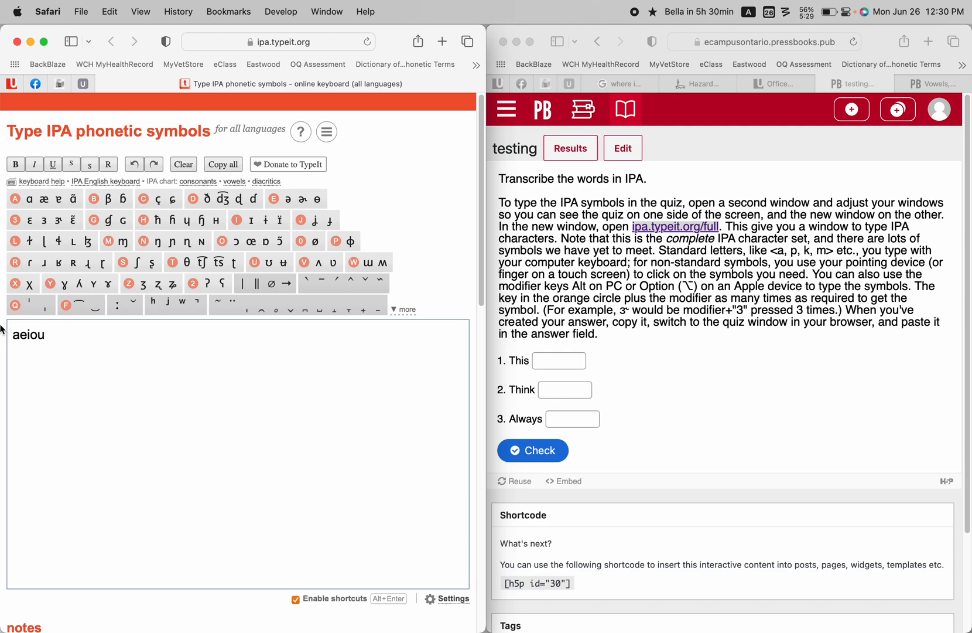
text( ptk bdg)
key(Return)
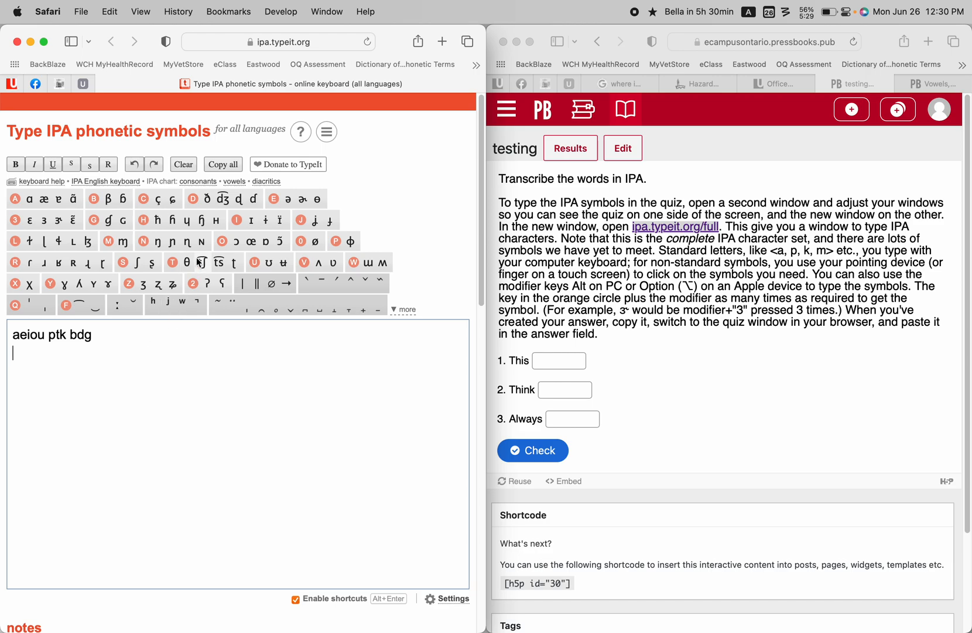
Step: Enter the transcription ðɪs on the second line of the IPA typing area
click(208, 201)
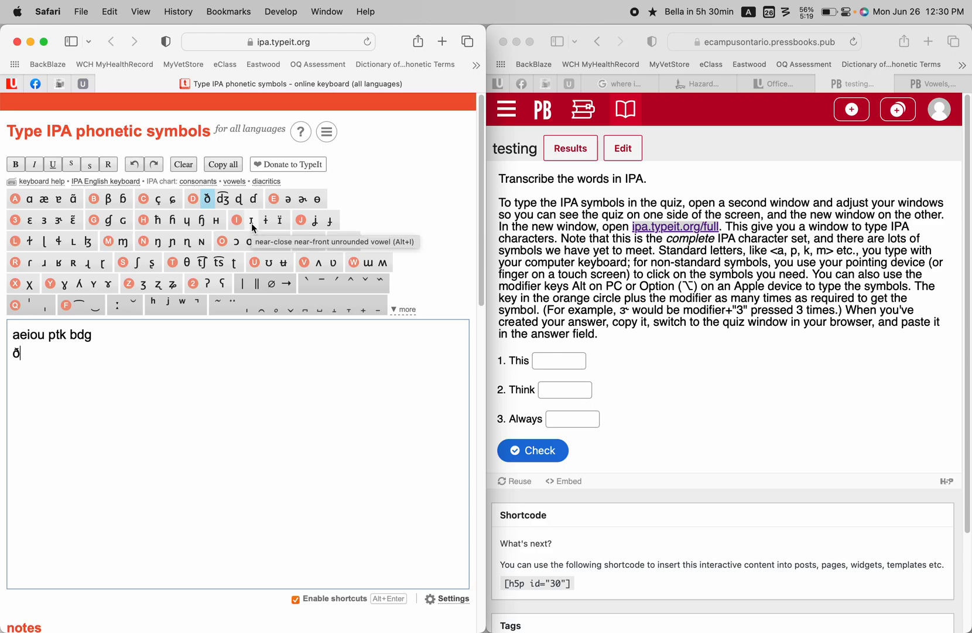
click(253, 226)
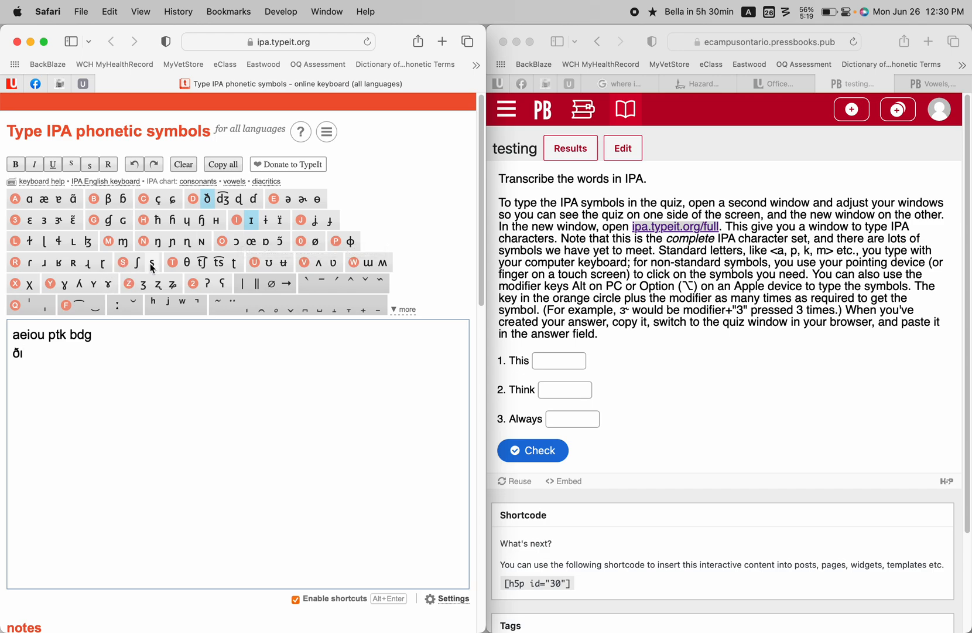
text(s)
Step: Copy ðɪs from the IPA typing area into the quiz's answer field for "This"
drag(57, 354, 4, 356)
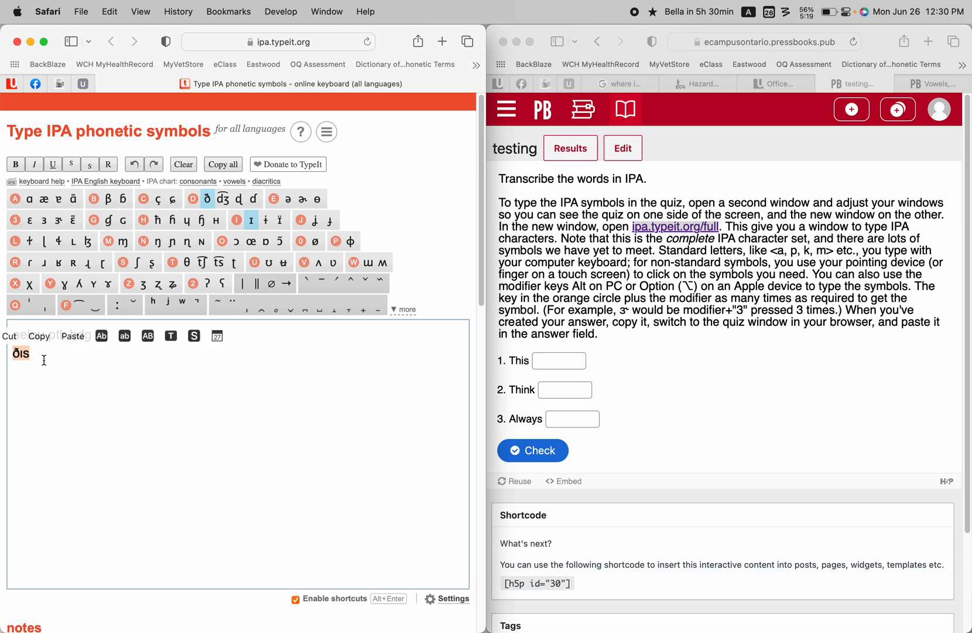
key(super+c)
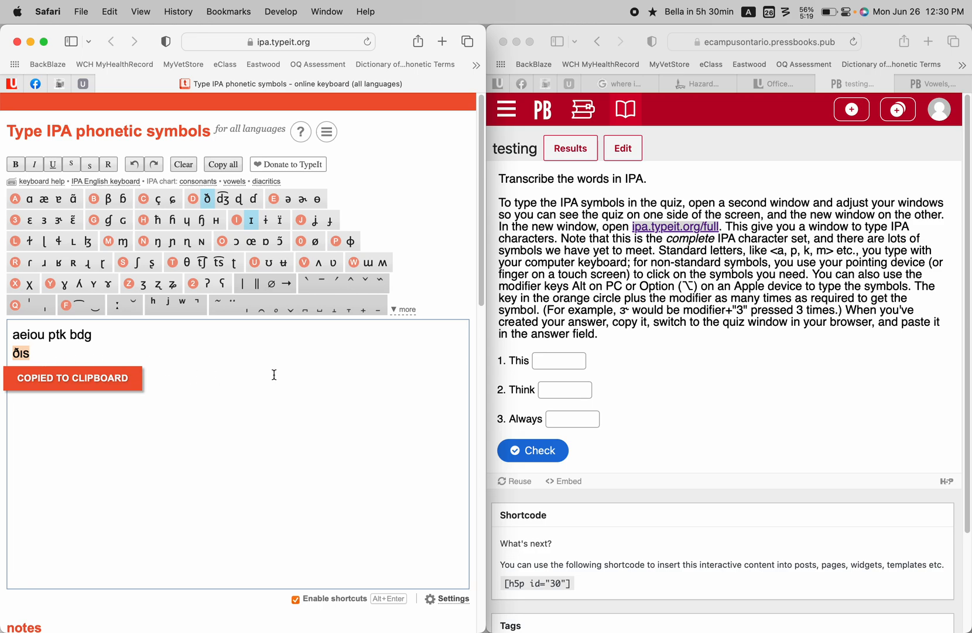
click(577, 362)
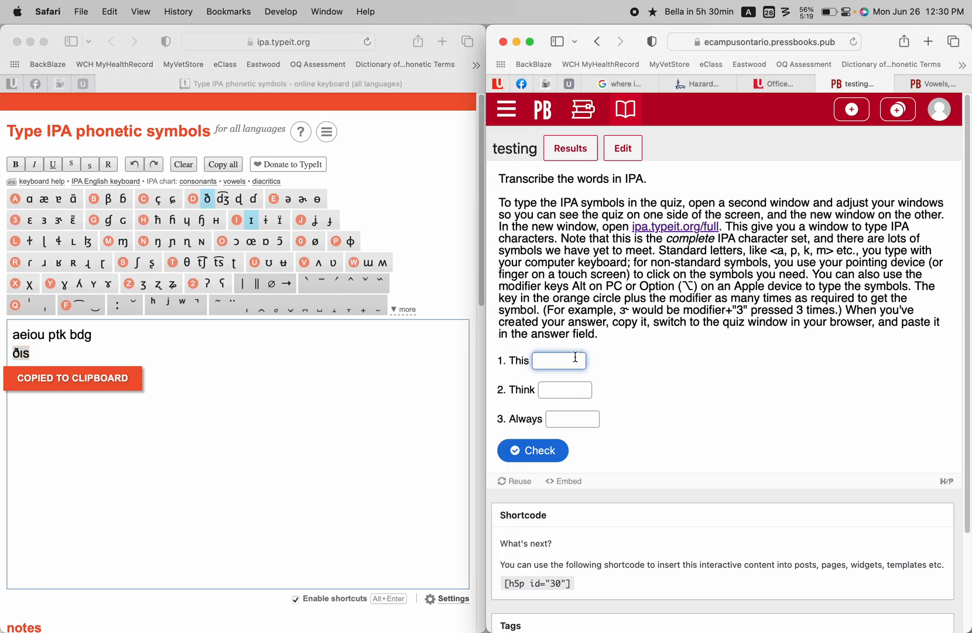
key(super+v)
Step: Enter the transcription θɪŋk on a new line below ðɪs in the IPA typing area
click(392, 406)
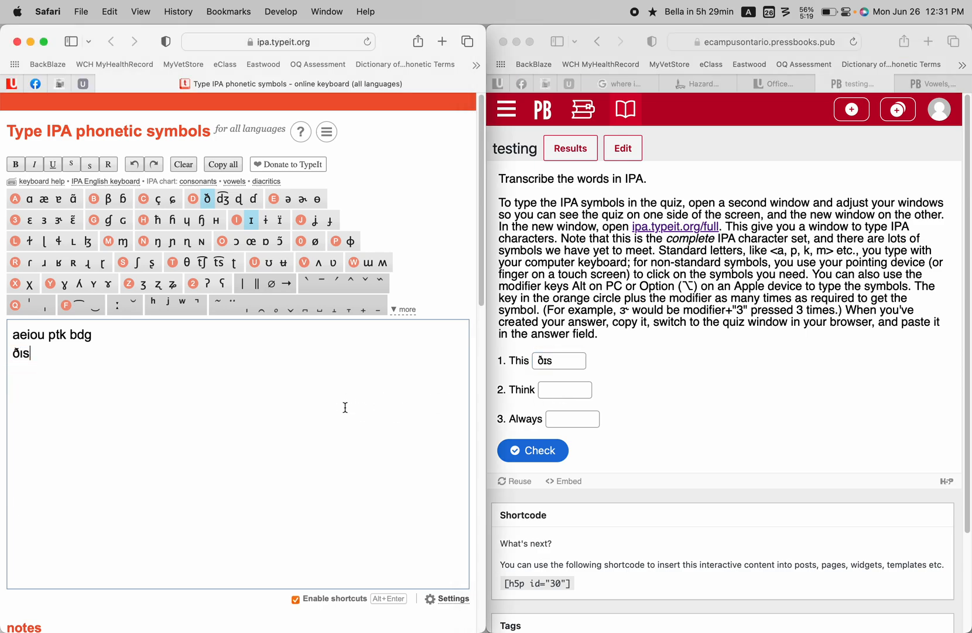
key(Return)
key(Return)
text(θɪ)
click(160, 252)
text(k)
Step: Copy θɪŋk from the IPA typing area into the quiz's answer field for "Think"
click(20, 374)
double_click(19, 374)
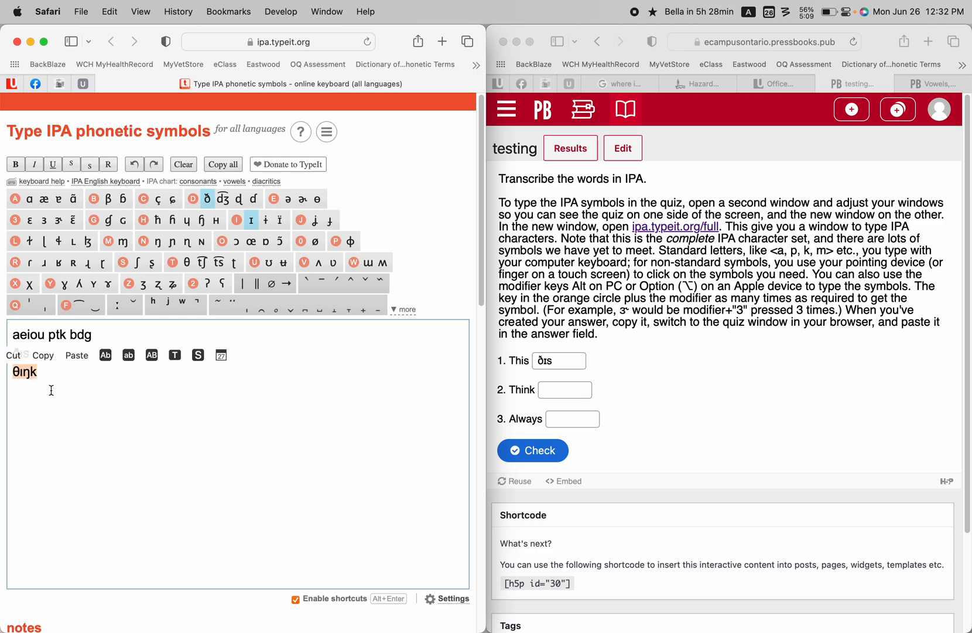
key(super+c)
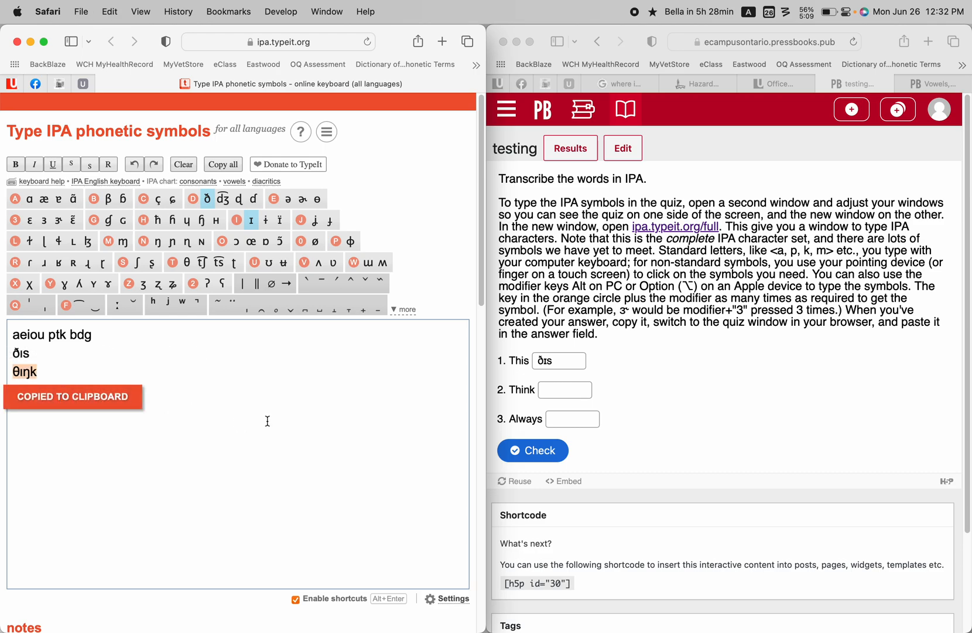
click(570, 394)
click(555, 391)
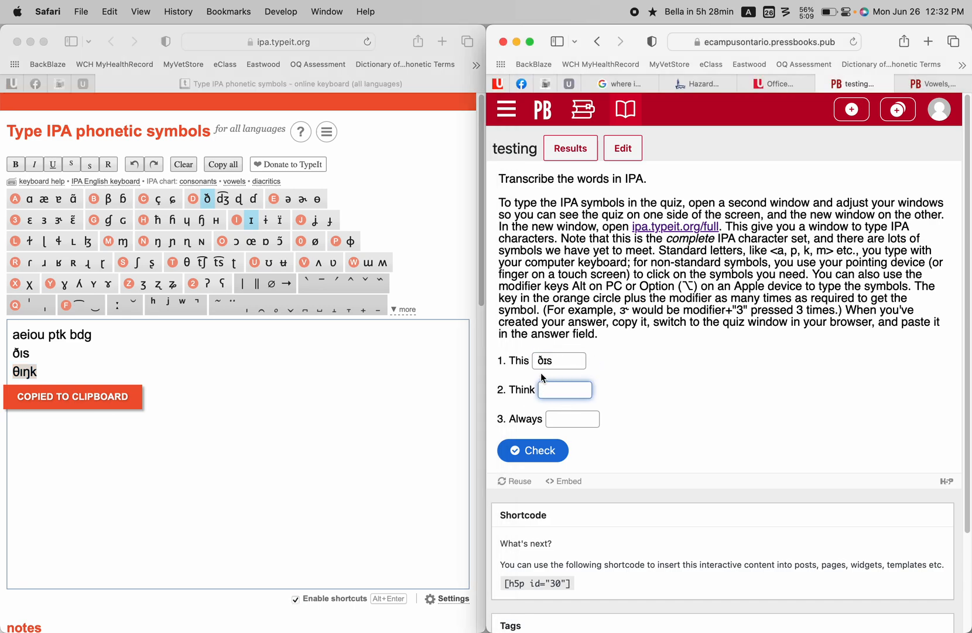
key(super+v)
Step: Enter the transcription ɔɫweɪz on a new line below θɪŋk in the IPA typing area
click(310, 423)
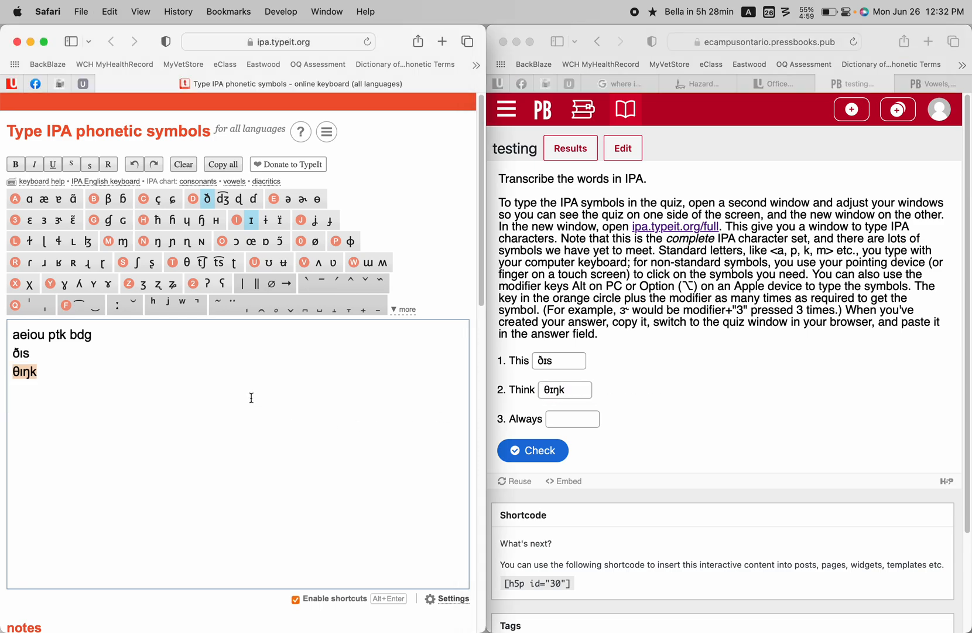
click(213, 381)
key(Return)
text(ɔ)
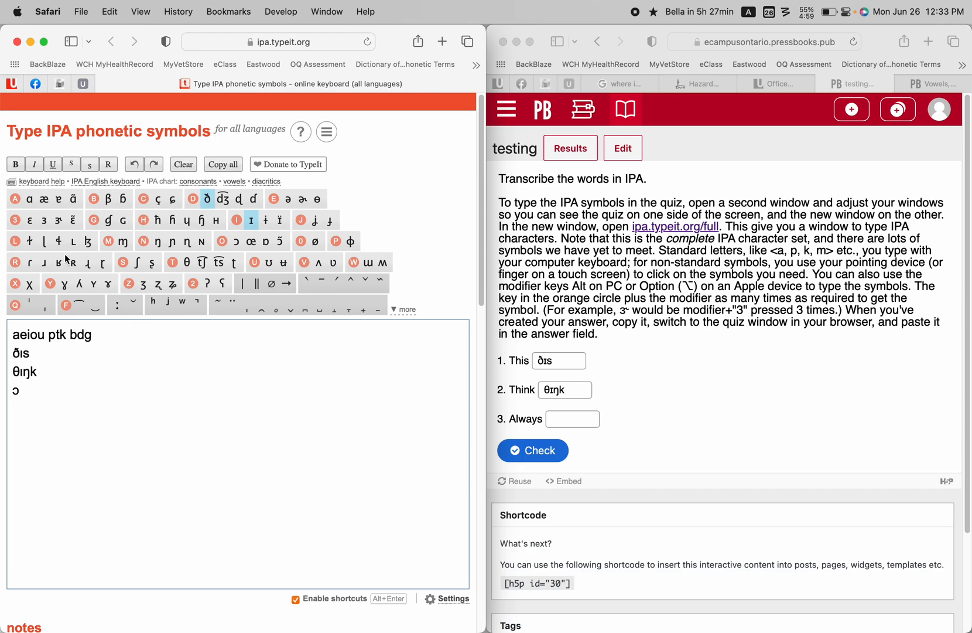
click(30, 241)
text(w)
text(eɪ)
text(z)
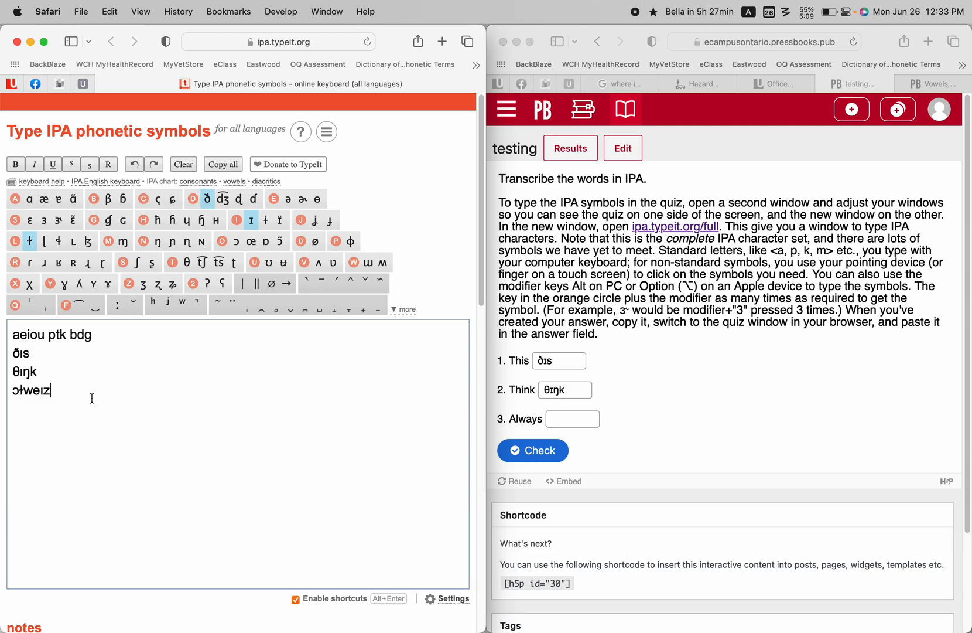
Step: Copy ɔɫweɪz into the quiz's answer field for "Always" and check the quiz answers
key(super+shift+Left)
click(108, 12)
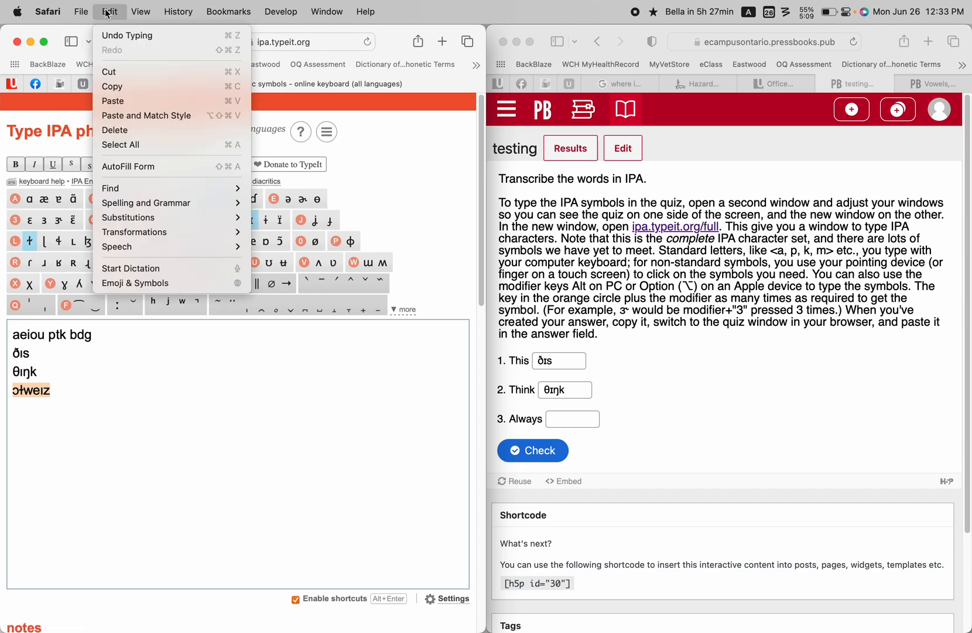
click(116, 94)
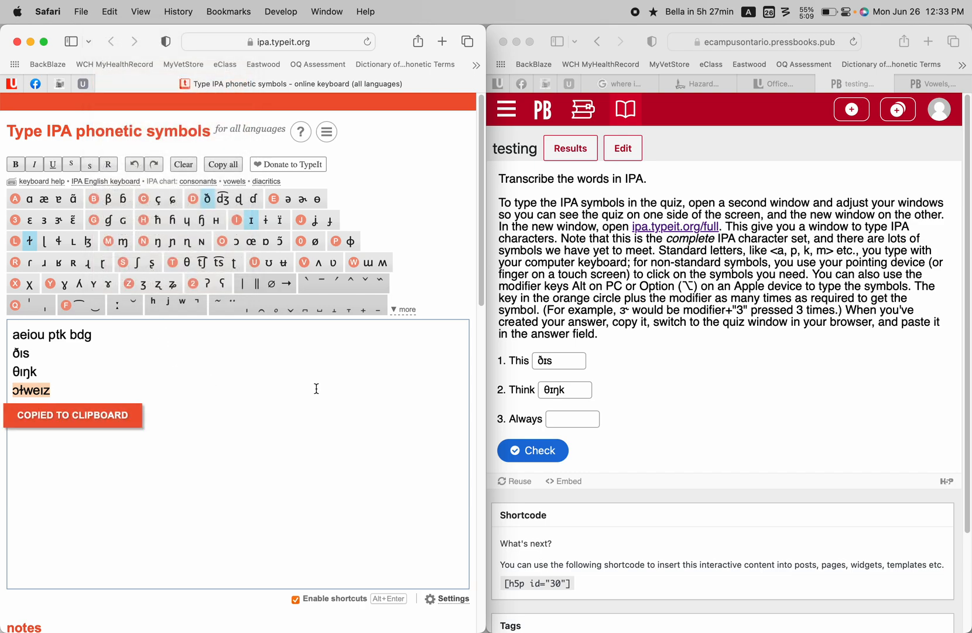
click(578, 420)
click(577, 420)
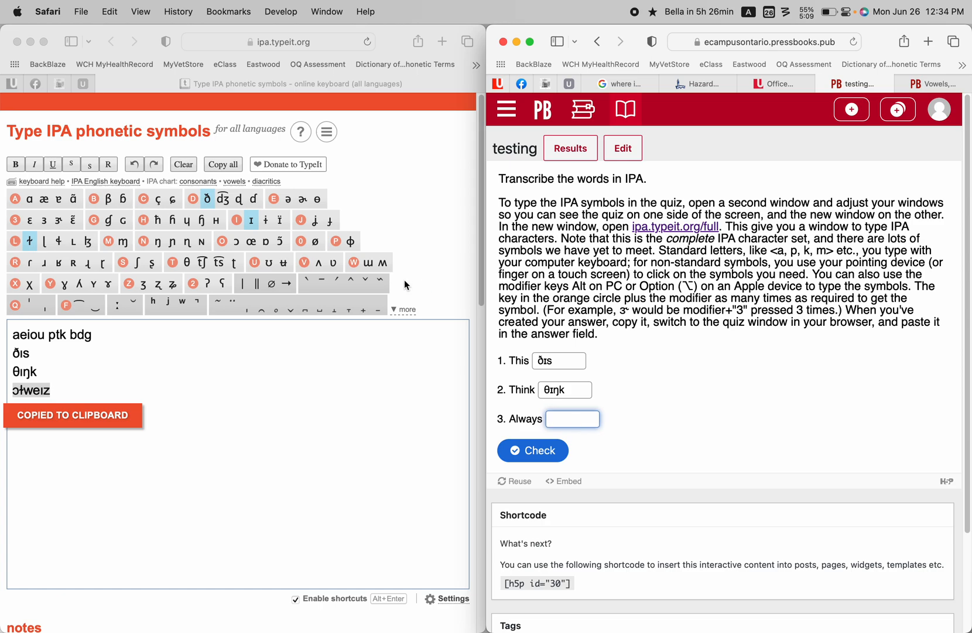
click(112, 12)
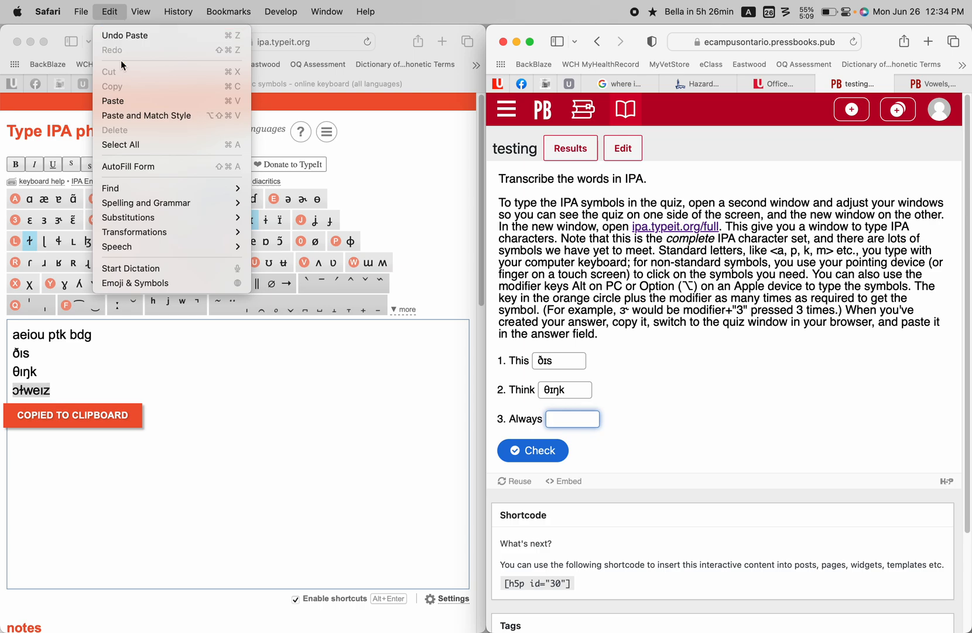
click(128, 99)
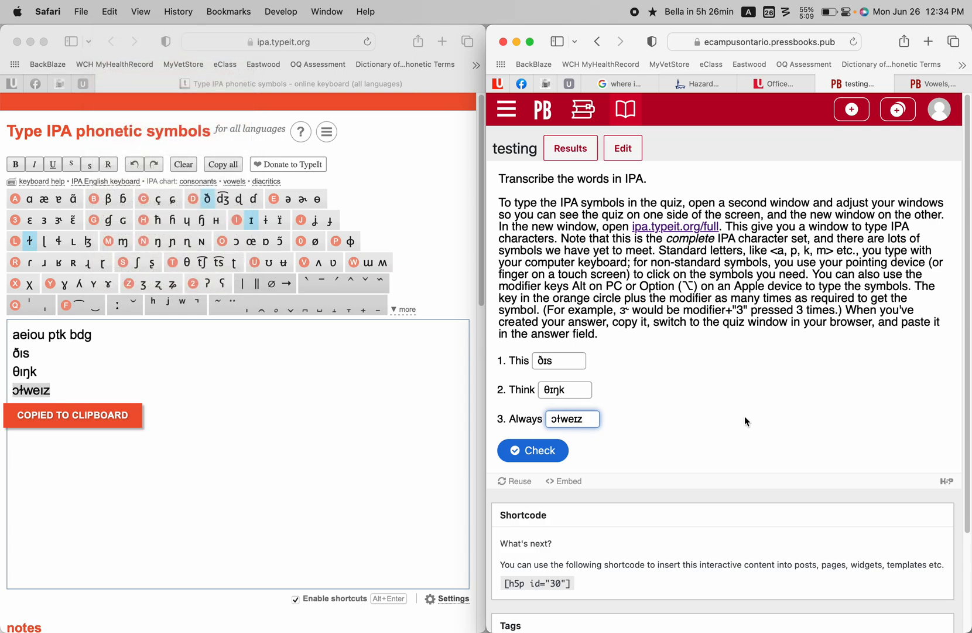
click(550, 451)
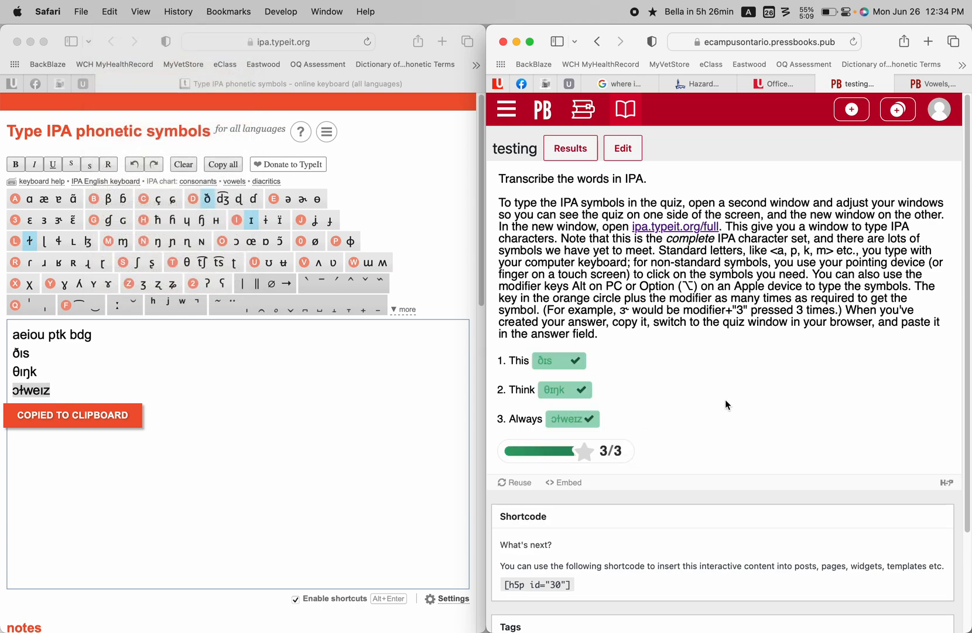